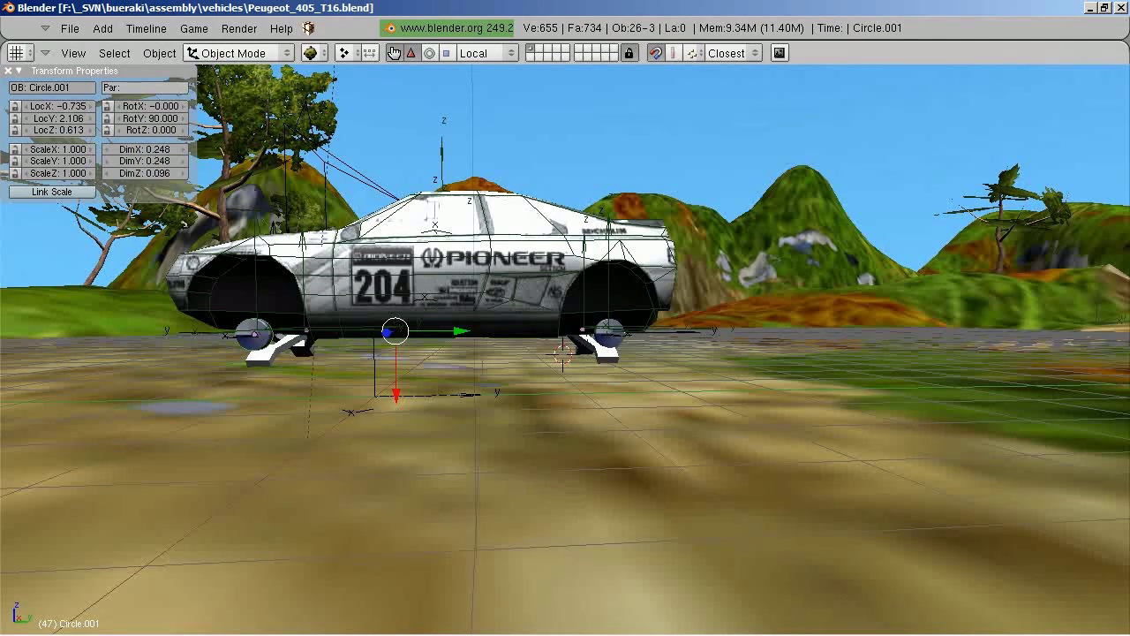
Test-drive the Peugeot 405 forward through the terrain in the game engine
key(KP_6)
key(Escape)
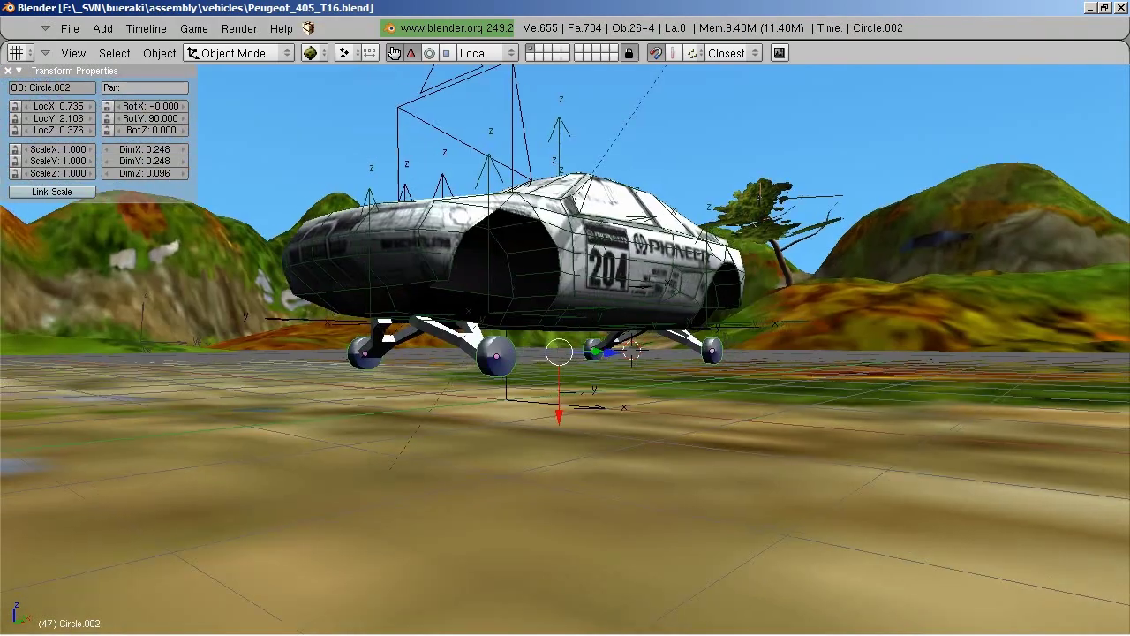
key(p)
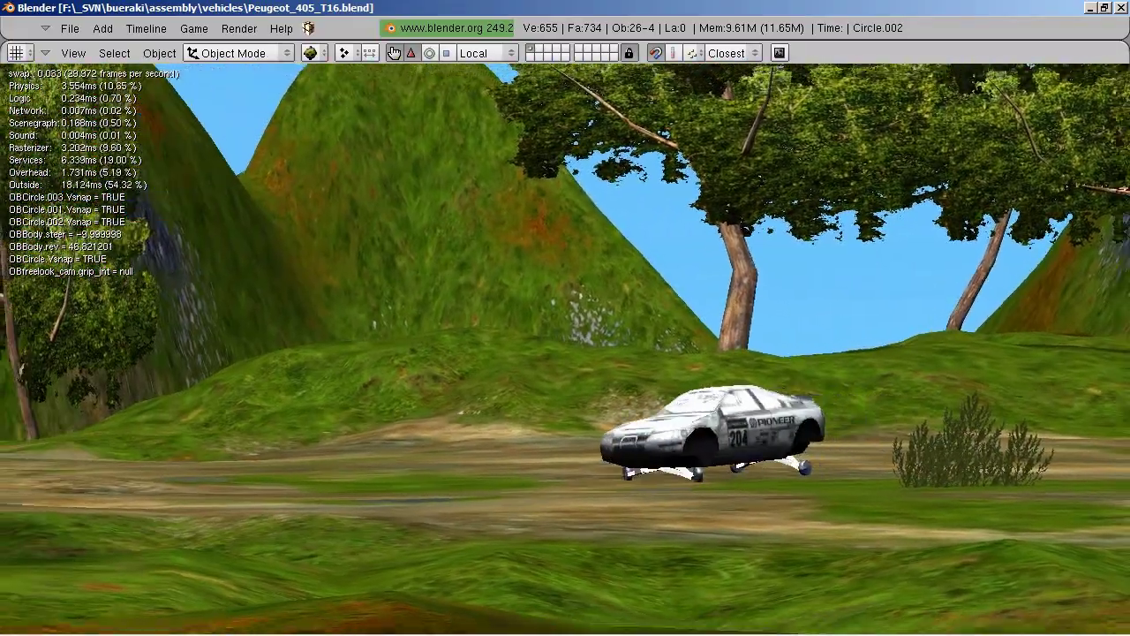
key(Escape)
Review the wheel's Ysnap, brake, steer and propulsion logic properties, then drive the Peugeot again
key(ctrl+Down)
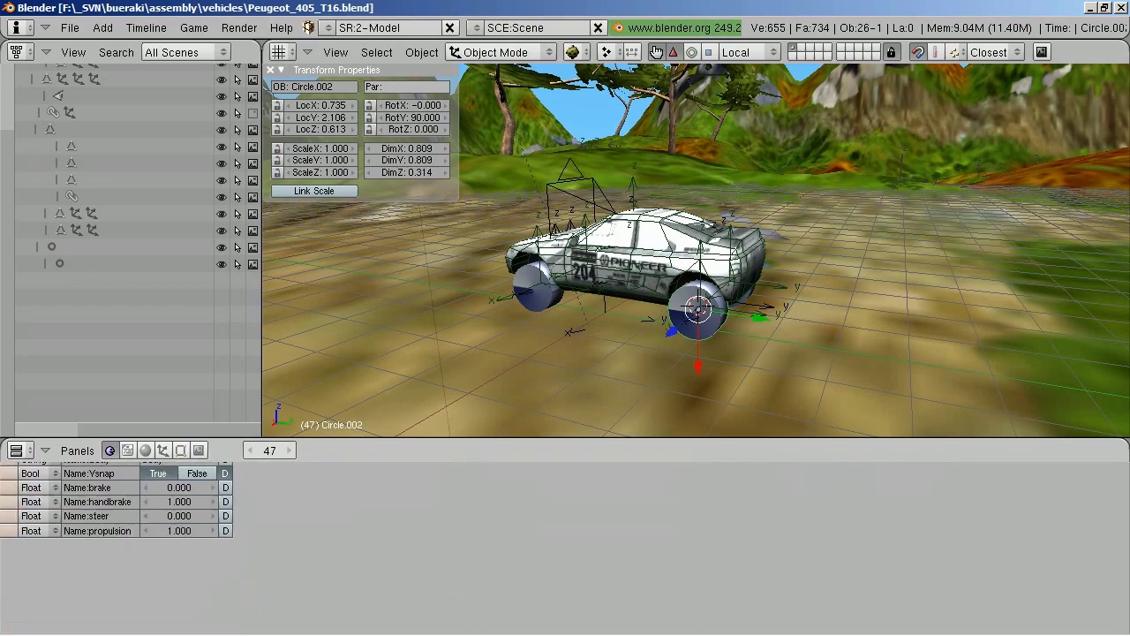
mouse_move(698, 265)
middle_down()
mouse_move(618, 248)
mouse_move(574, 256)
middle_up()
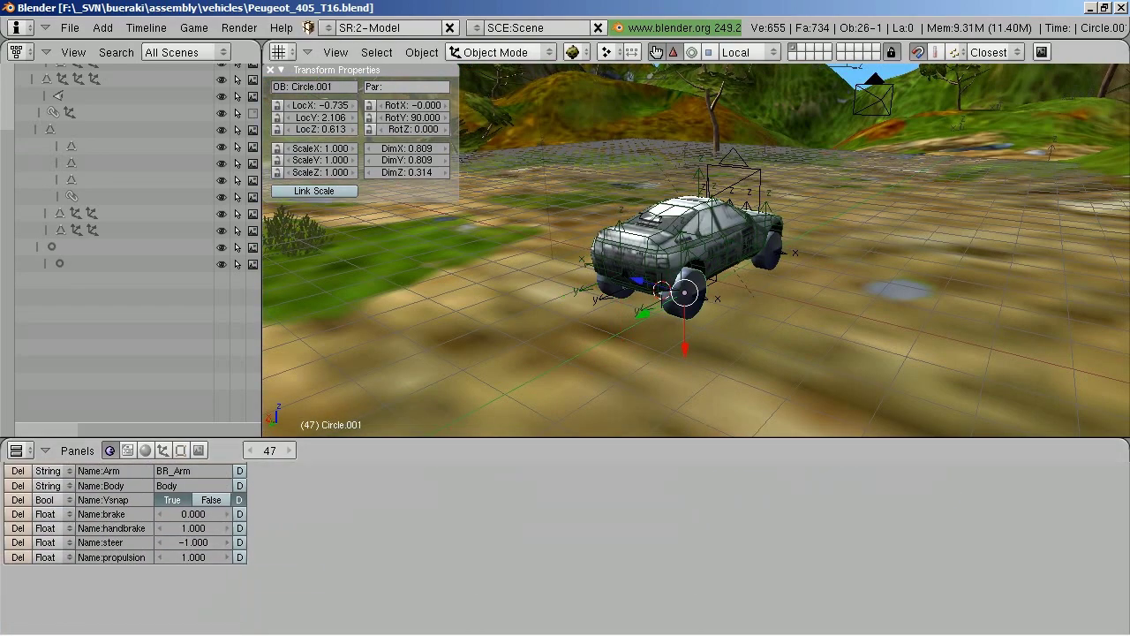
key(p)
key(ctrl+Down)
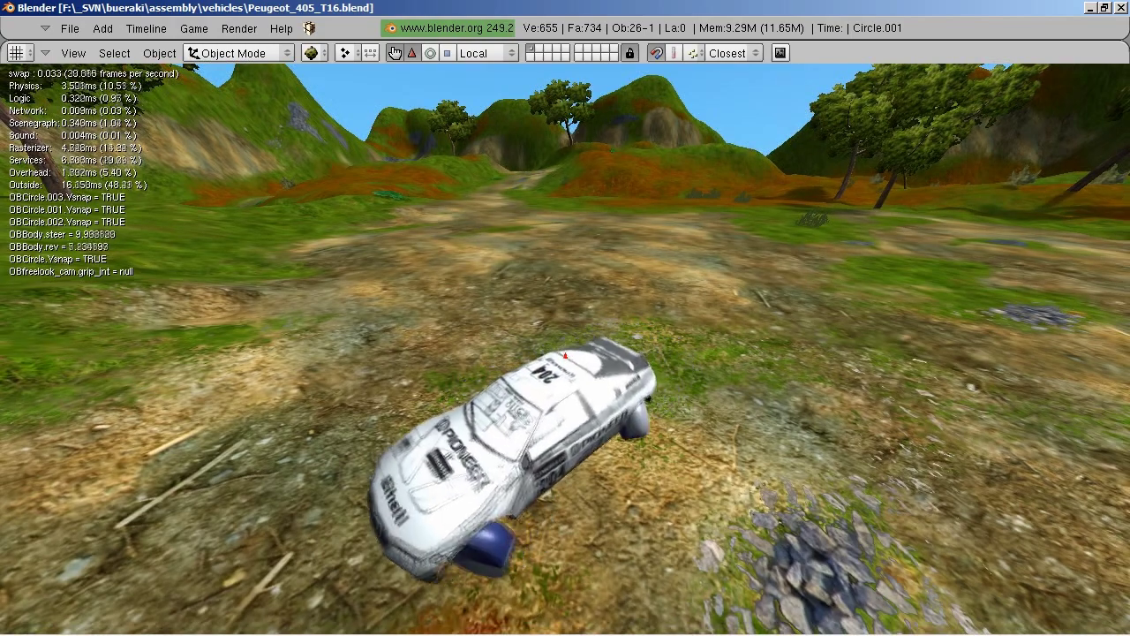
Accelerate the UAZ jeep uphill and steer it right onto the dirt road
key(Up)
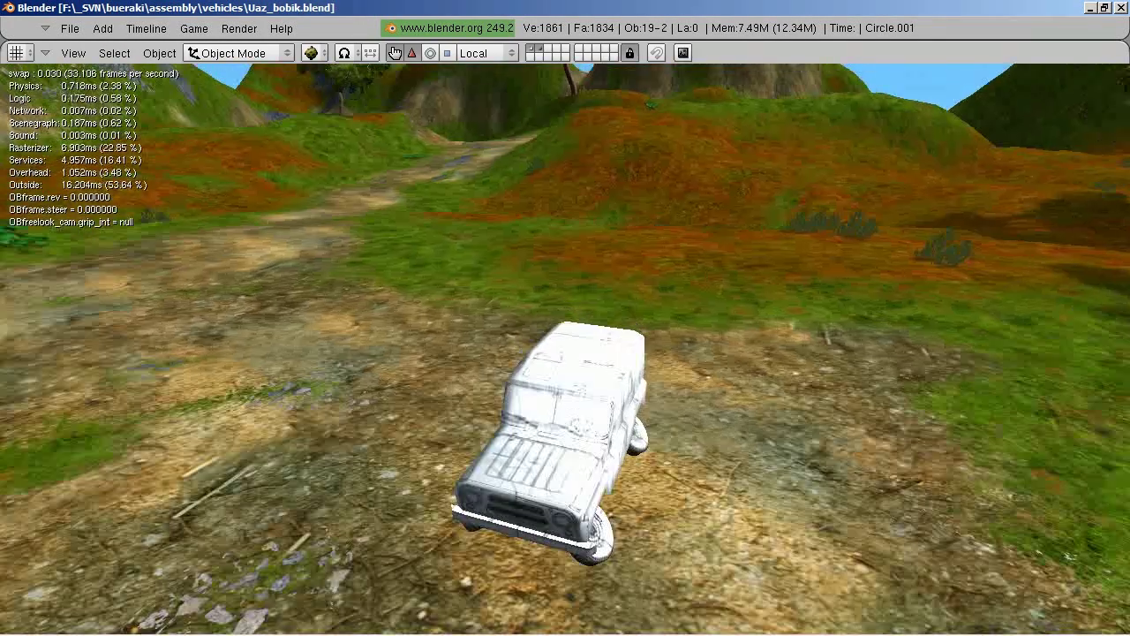
key(Up)
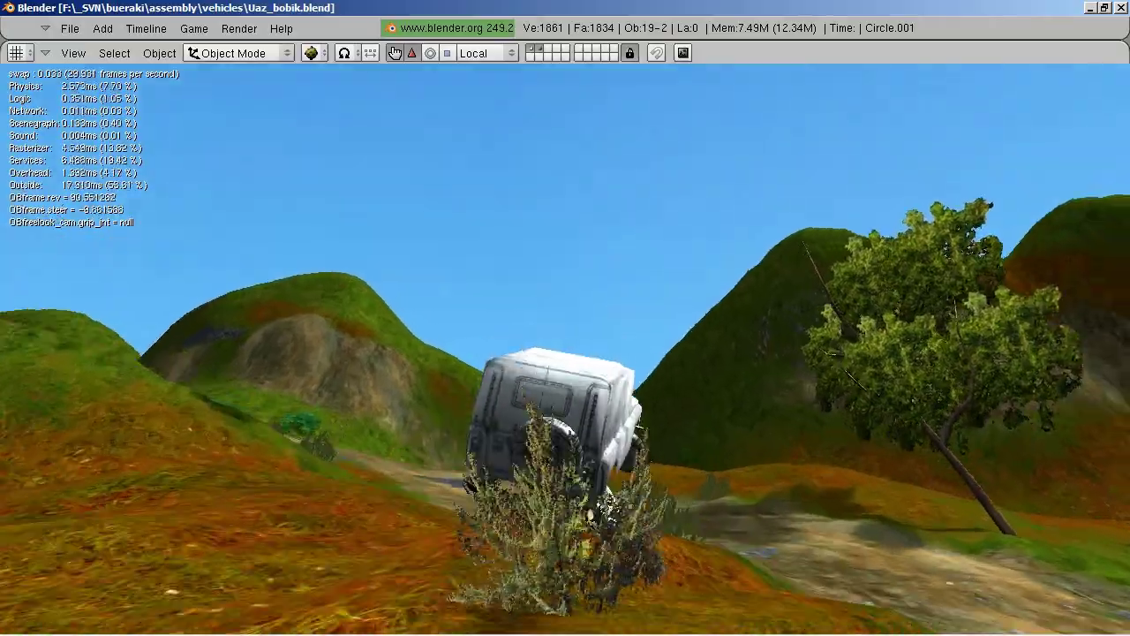
key(Right)
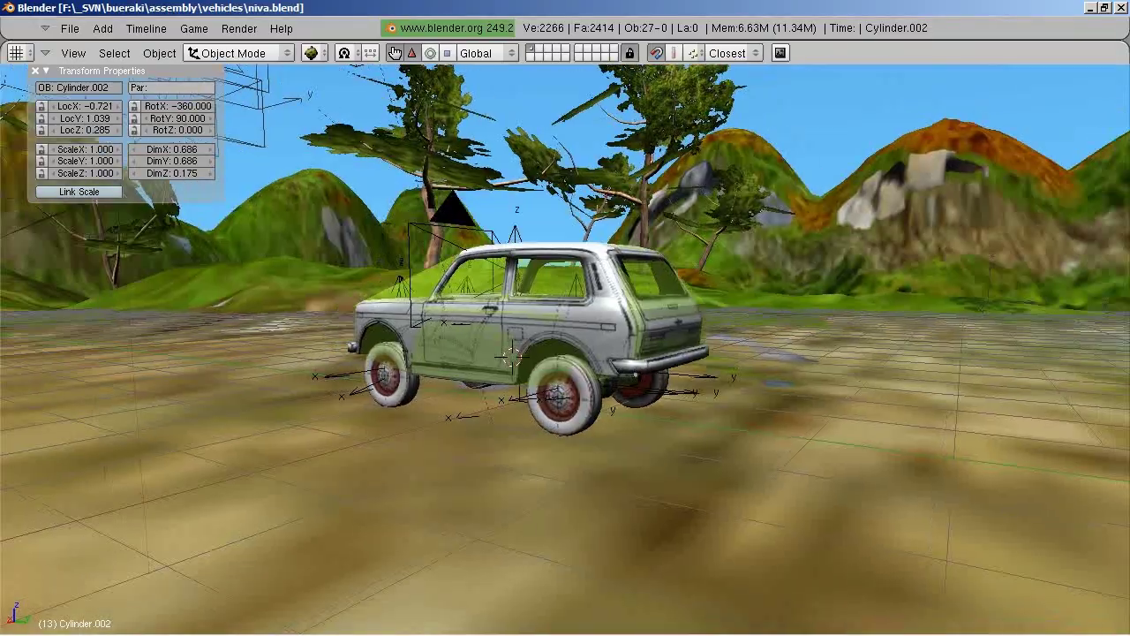
Select the Niva's rear wheel together with its child objects
key(Escape)
key(shift+g)
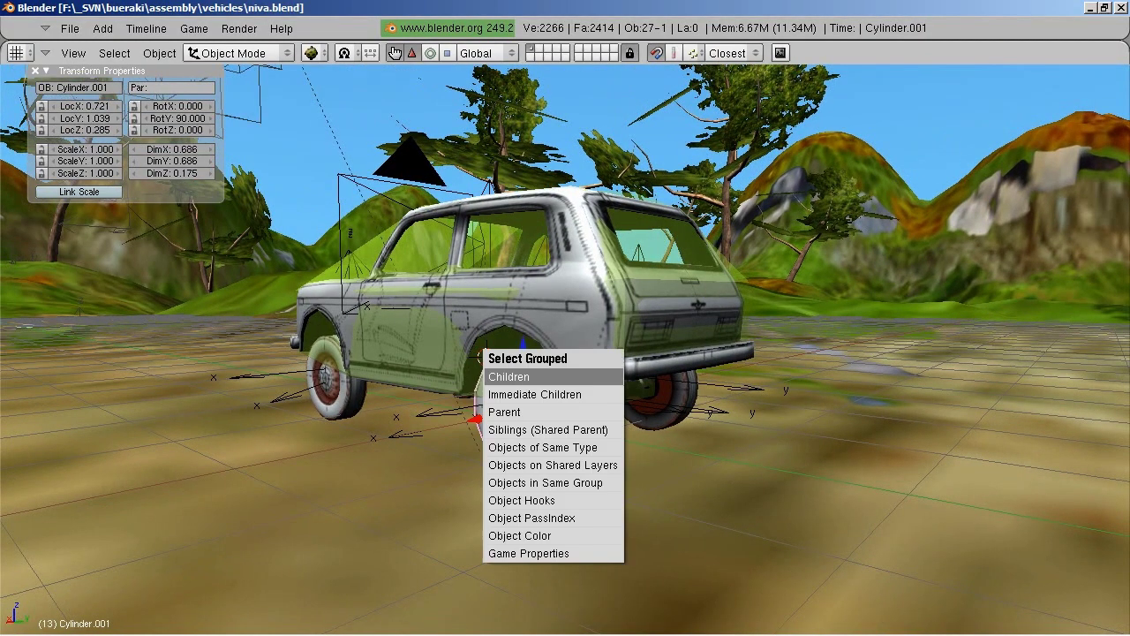
key(Escape)
middle_drag(565, 354, 495, 353)
middle_drag(565, 354, 476, 354)
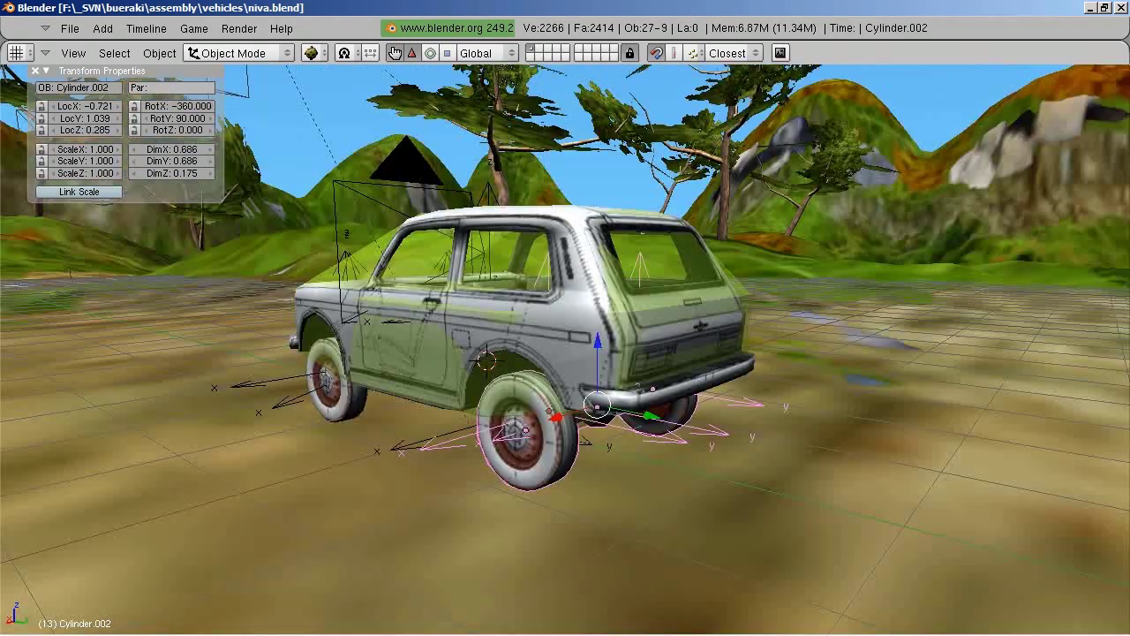
key(Escape)
middle_drag(565, 353, 495, 353)
Duplicate the wheel set and slide the copy along Y to LocY 1.922 as axle2
key(shift+d)
key(y)
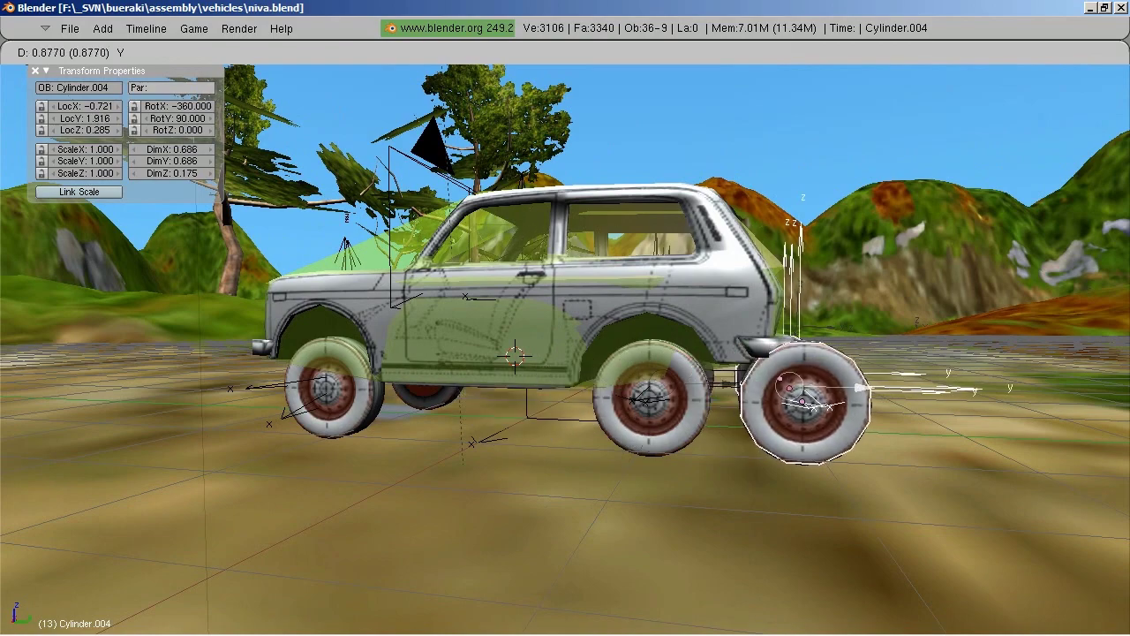
middle_drag(565, 353, 495, 353)
key(ctrl+Down)
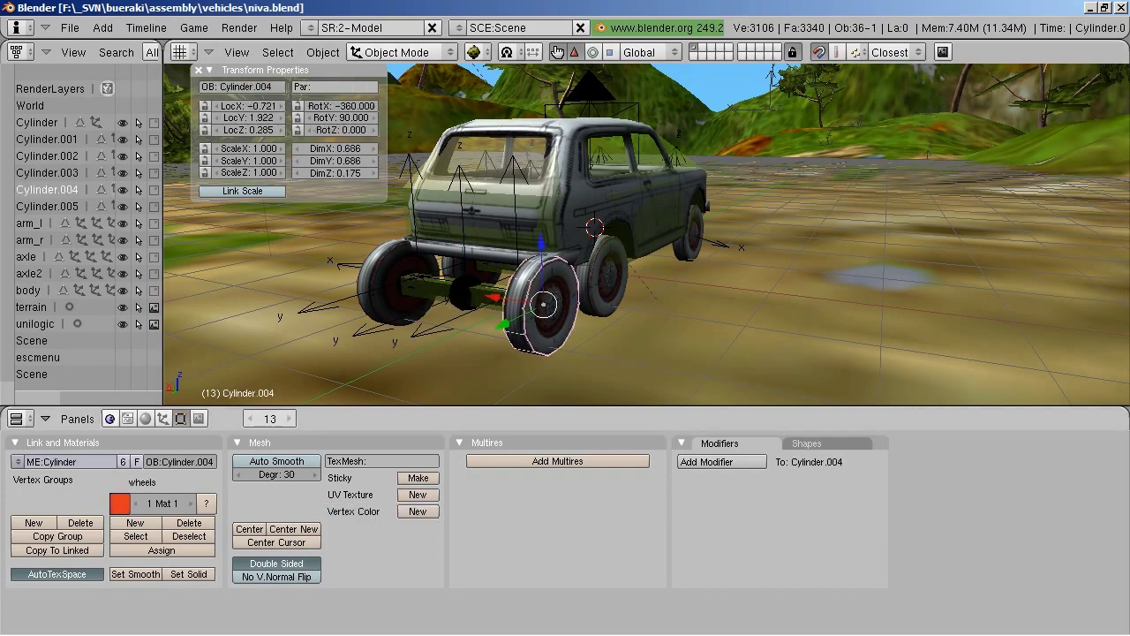
Set the new wheel's Arm property to axle2 and drive the six-wheeled Niva over the hills
key(F4)
middle_drag(618, 265, 530, 265)
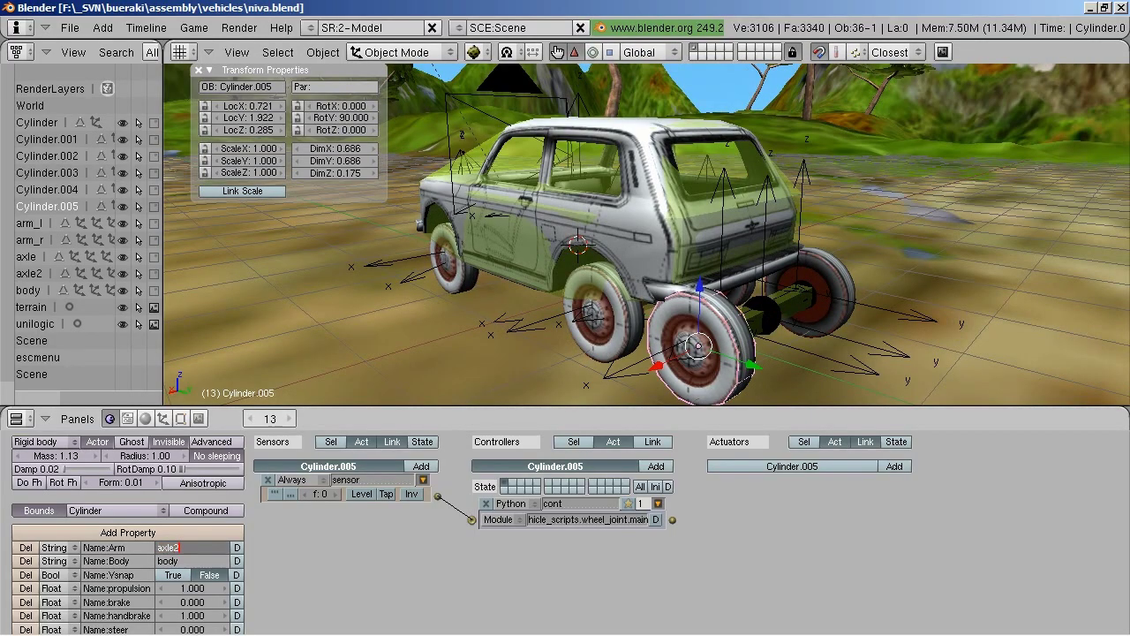
key(ctrl+Up)
key(p)
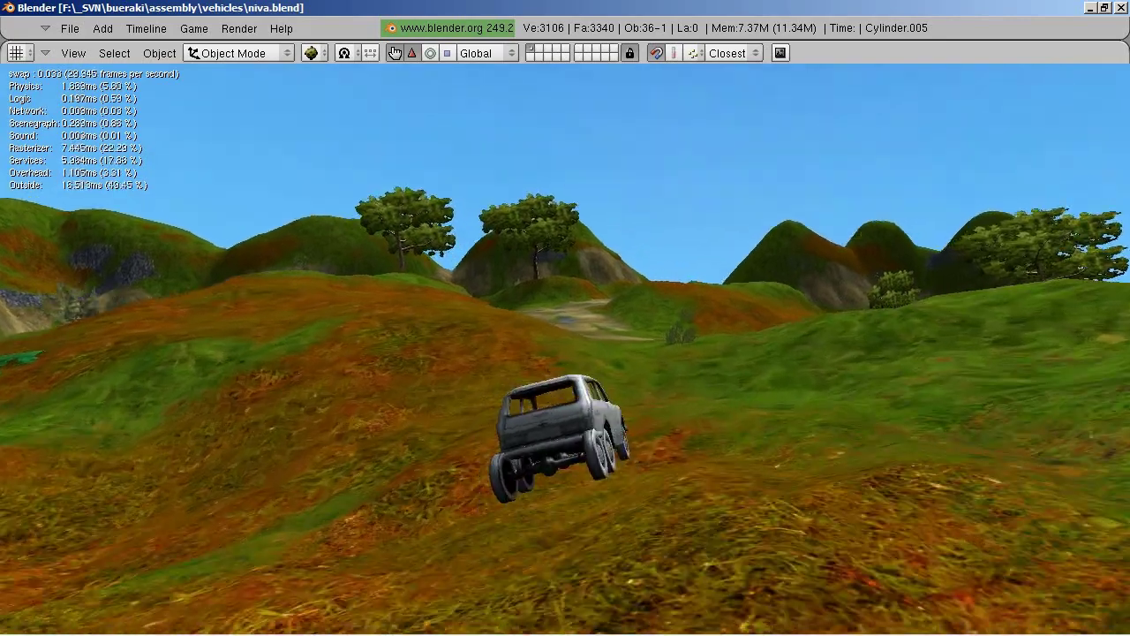
Stop the game and nudge rear wheel Cylinder.004 slightly along Y
key(Escape)
mouse_move(565, 353)
middle_down()
mouse_move(671, 353)
mouse_move(618, 335)
mouse_move(468, 353)
mouse_move(618, 353)
middle_up()
shift+right_click(832, 416)
key(Return)
key(Return)
Shift wheels Cylinder.001 and Cylinder.002 along Y, then test-drive the Niva again
right_click(459, 433)
shift+right_click(568, 391)
middle_drag(568, 391, 494, 389)
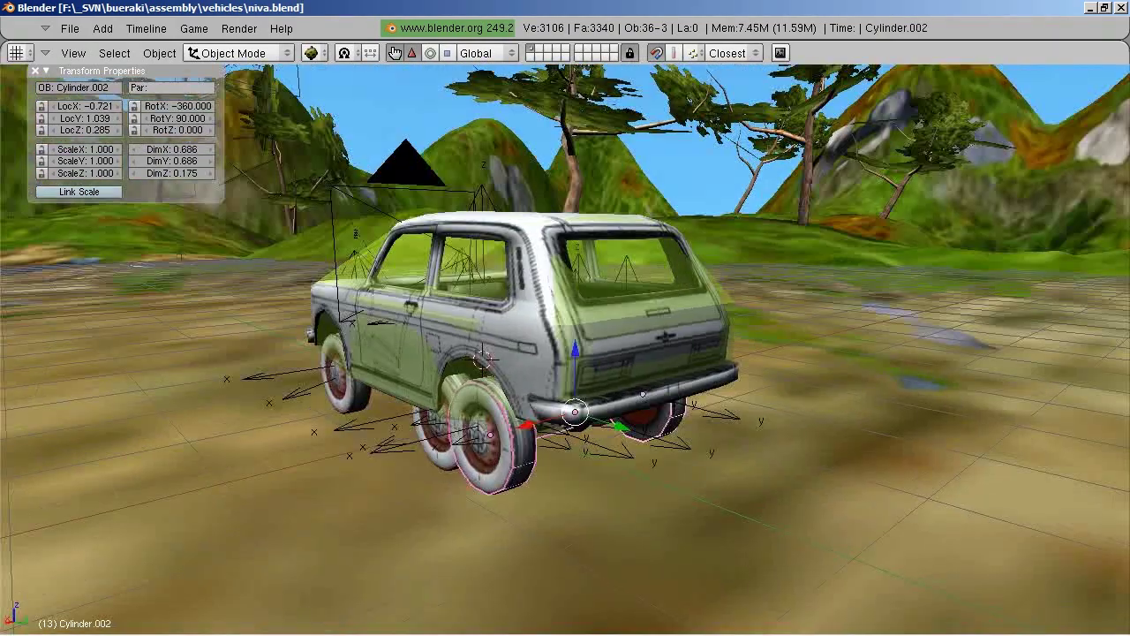
key(Return)
middle_drag(565, 353, 482, 354)
key(p)
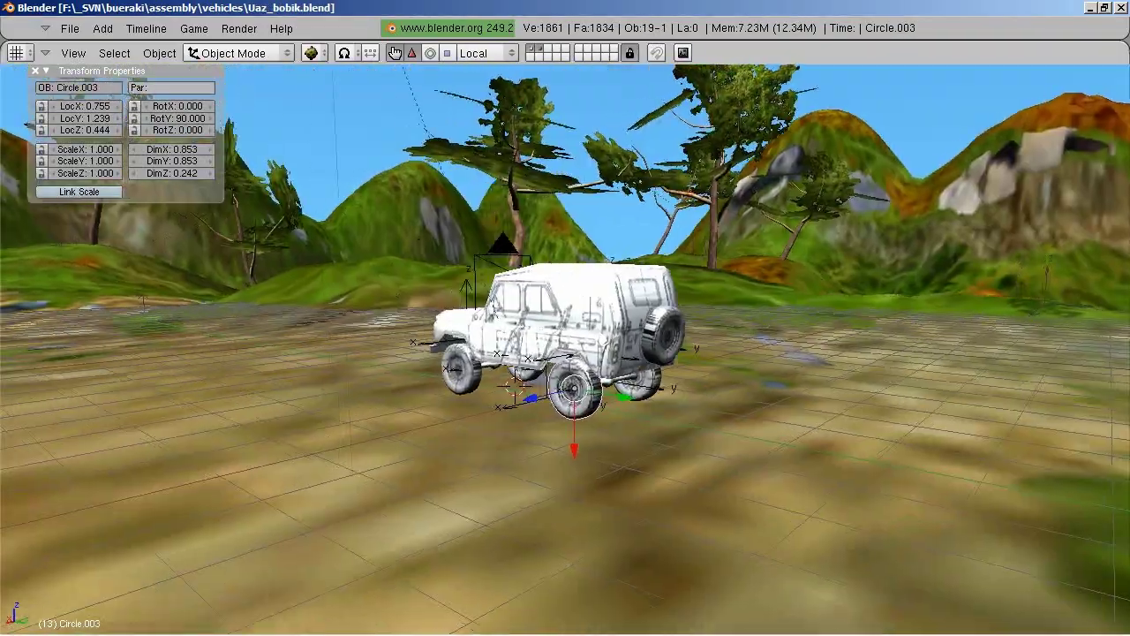
Drive the UAZ, copy the front wheel's location onto axle_f, then drive it again
key(p)
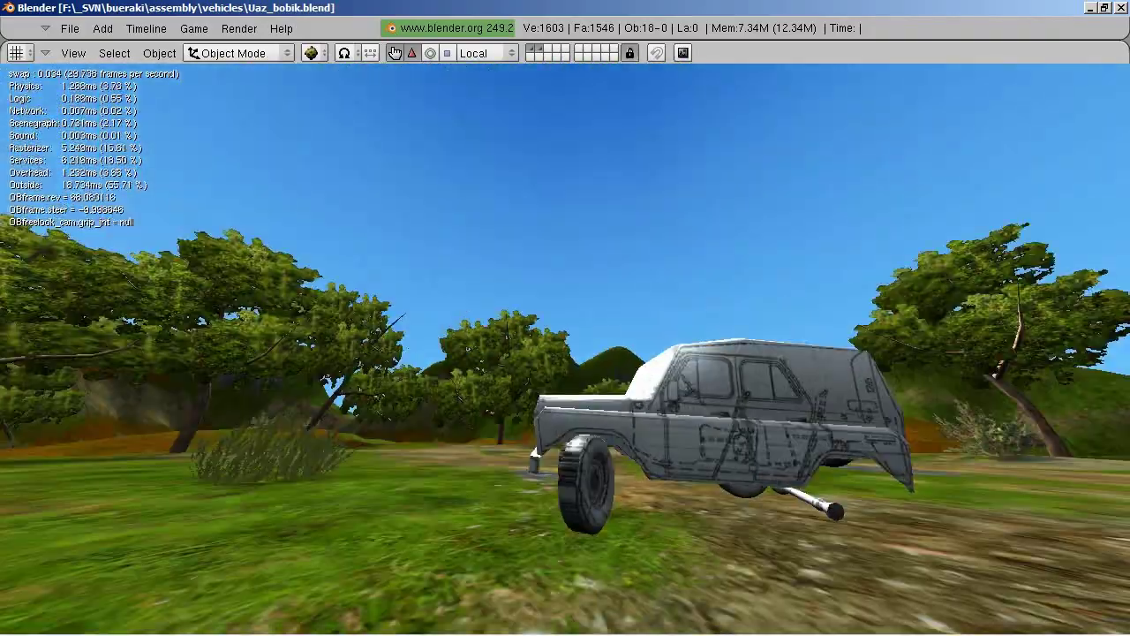
key(Escape)
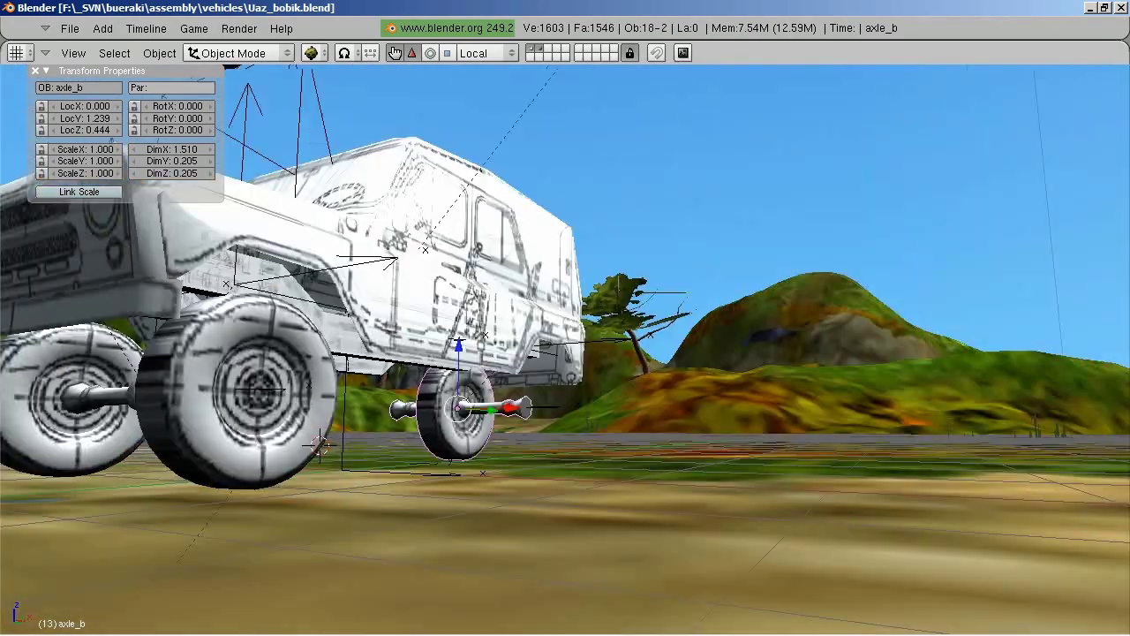
key(KP_1)
right_click(397, 377)
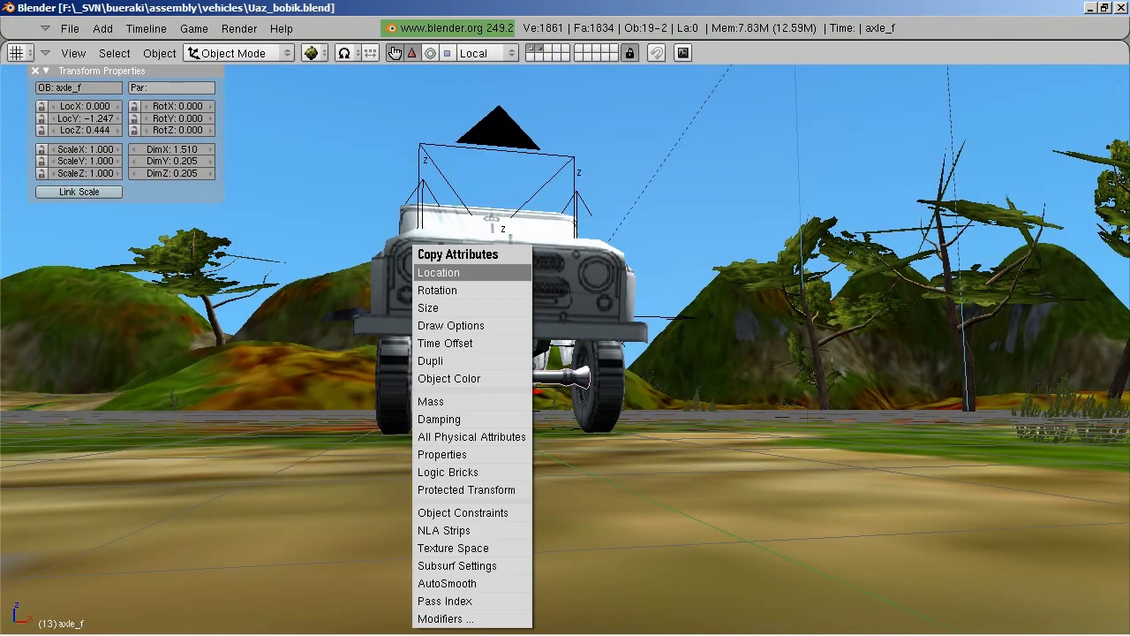
key(p)
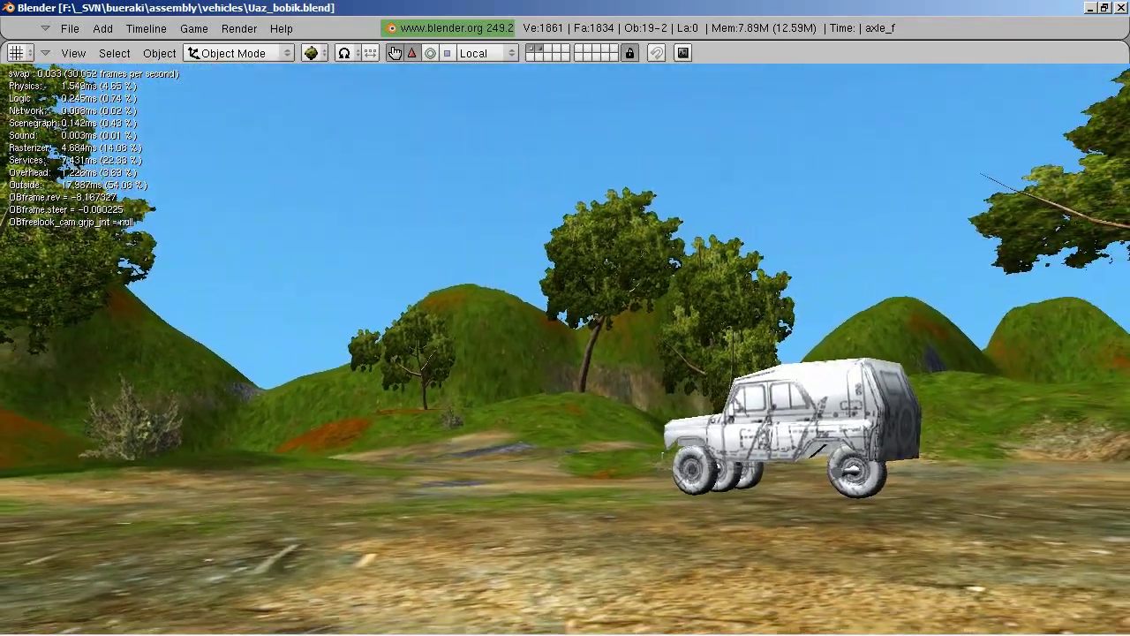
Scale front wheel mesh Circle.003 wider along X, then drive the UAZ up the slope
key(Escape)
right_click(427, 388)
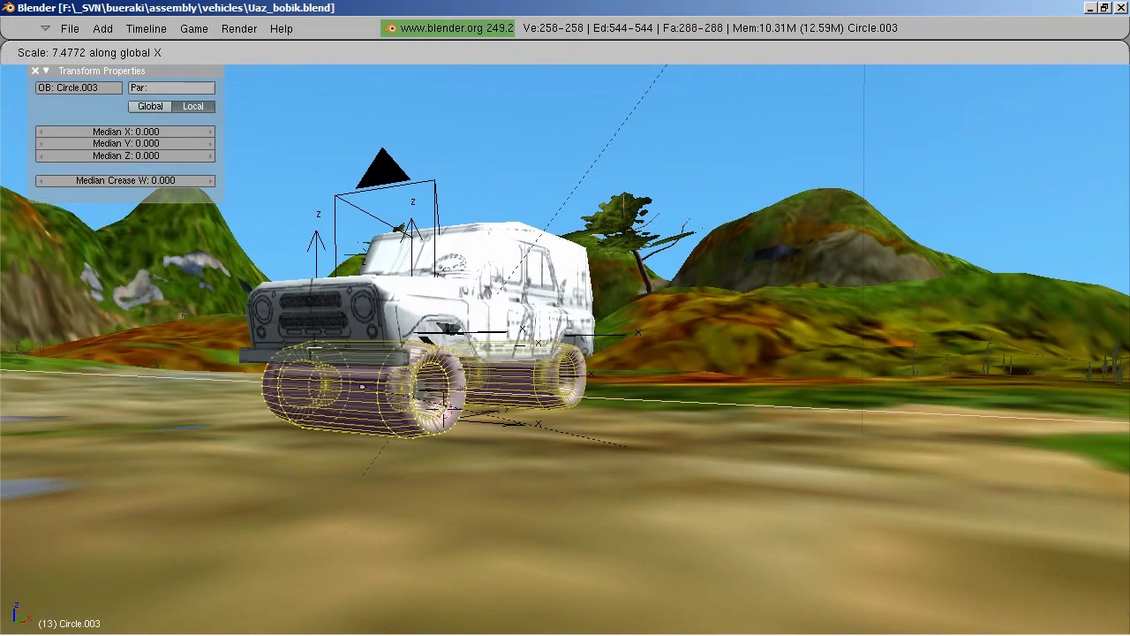
key(Tab)
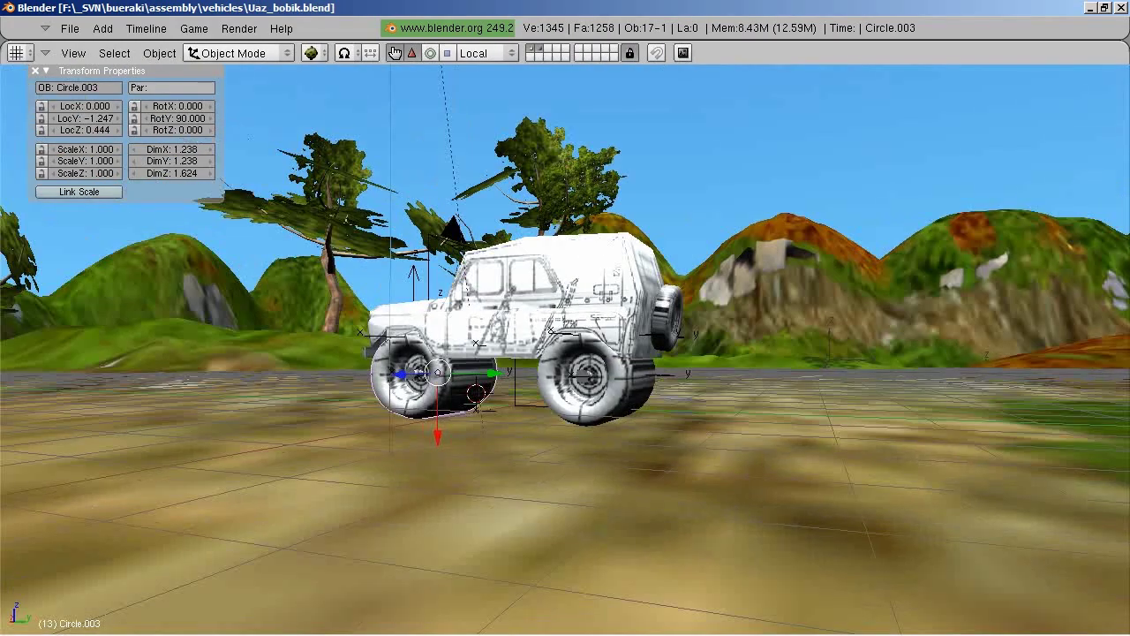
key(p)
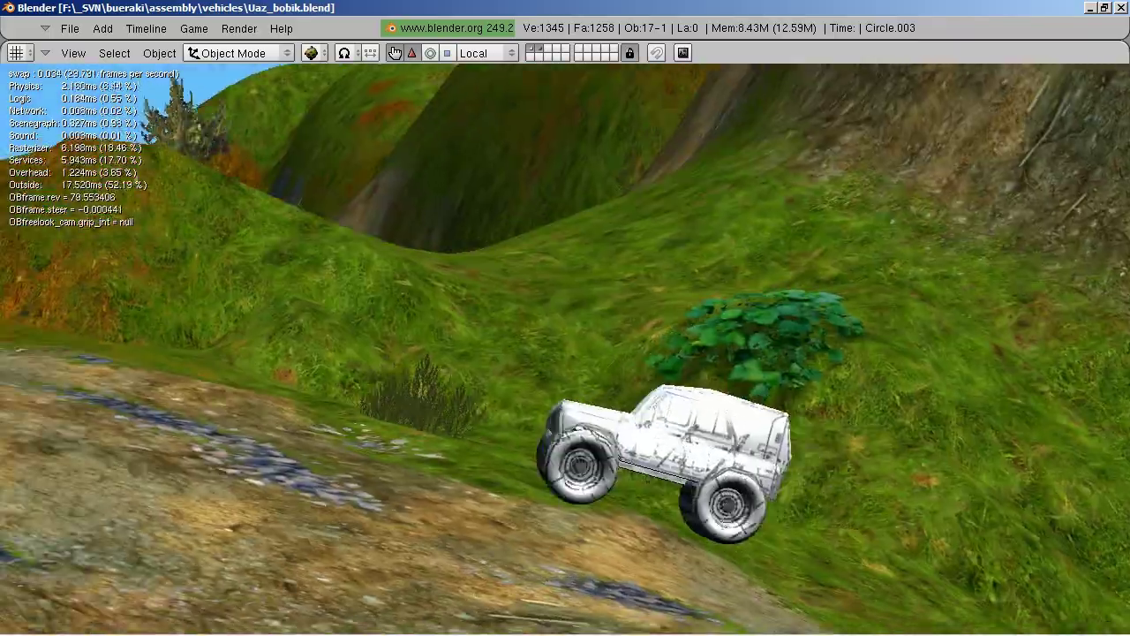